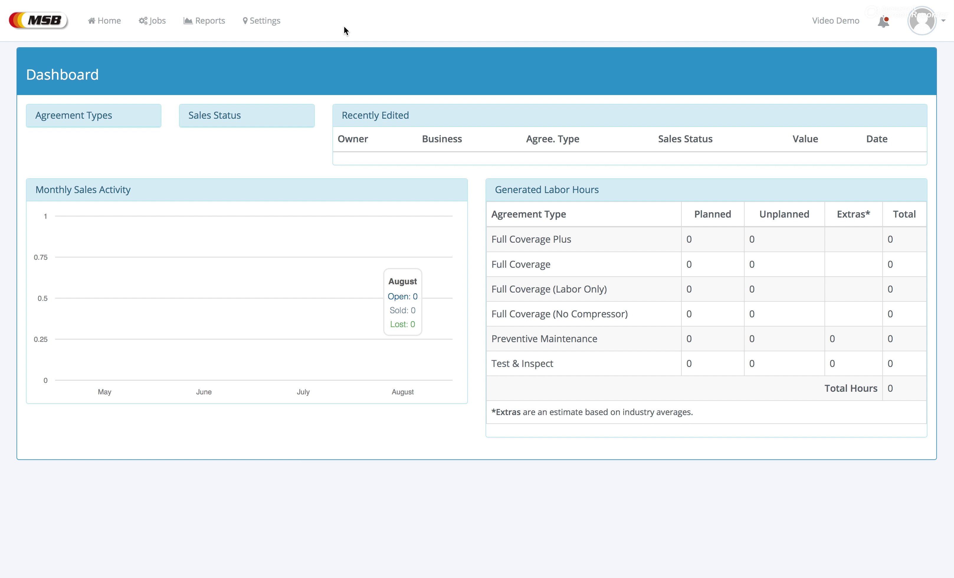
Step: Open the Settings page from the top navigation bar
left_click(261, 22)
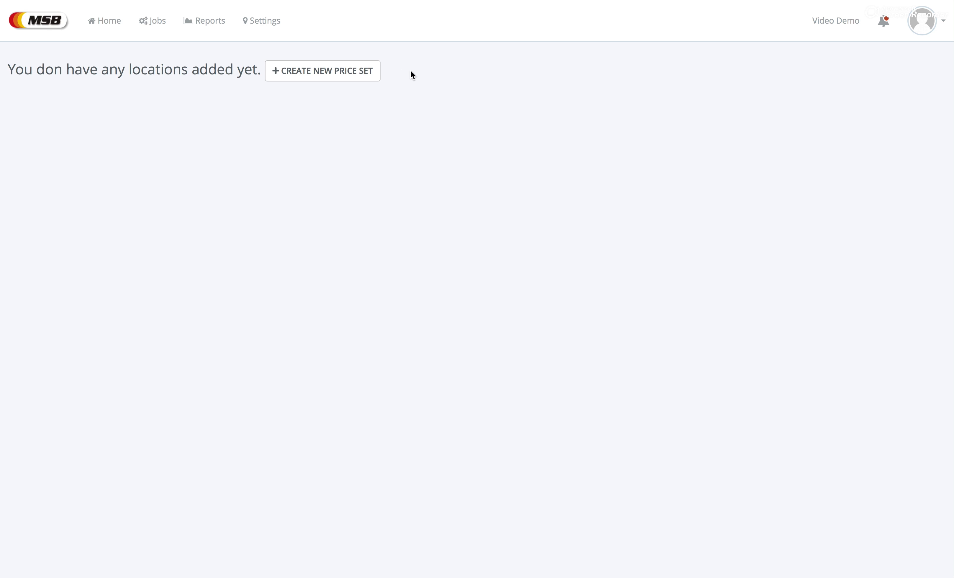
Step: Start a new location and place the cursor in its Name field
left_click(331, 76)
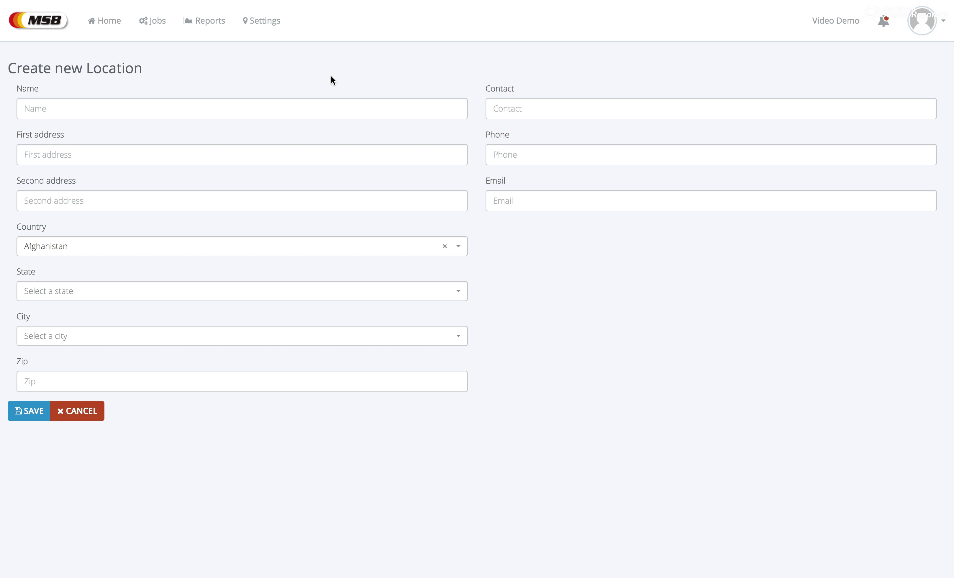
left_click(317, 111)
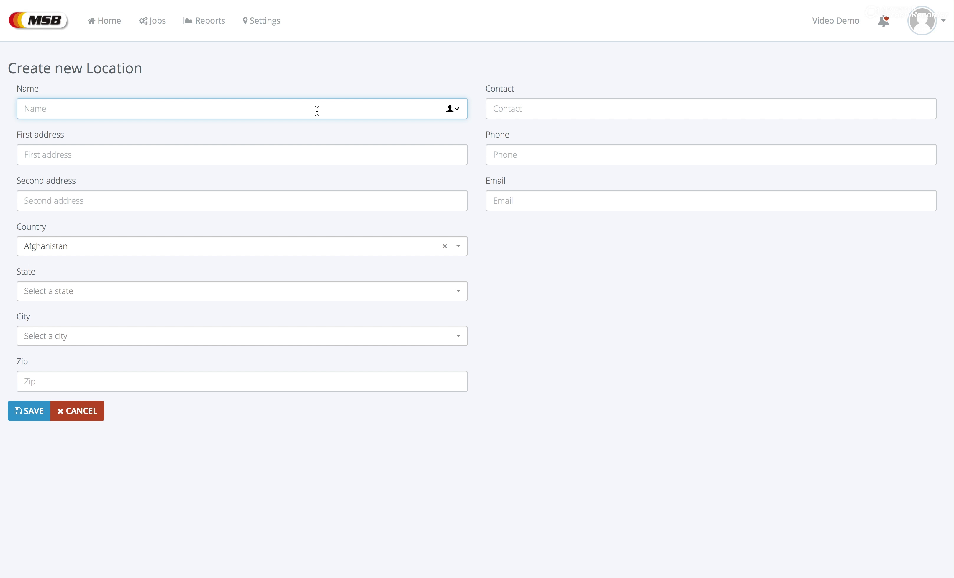
Step: Enter the name 'ABC Location' and the location's street address
type("ABC Location")
left_click(274, 159)
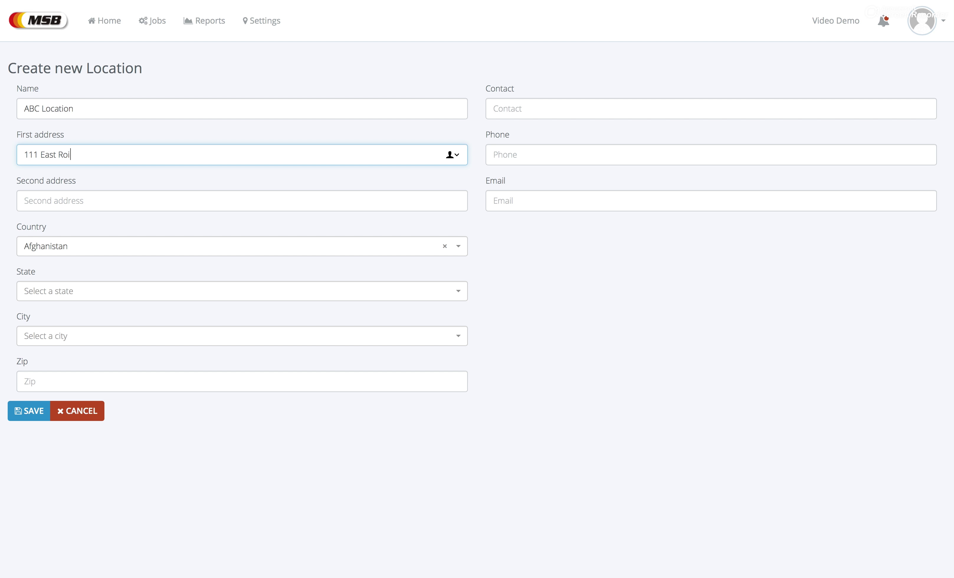
key("Tab")
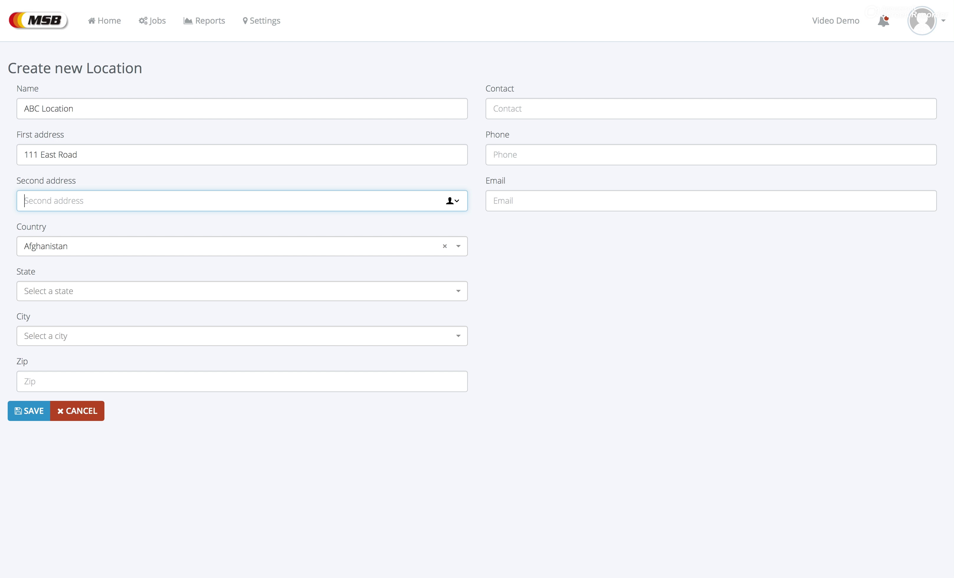
key("Tab")
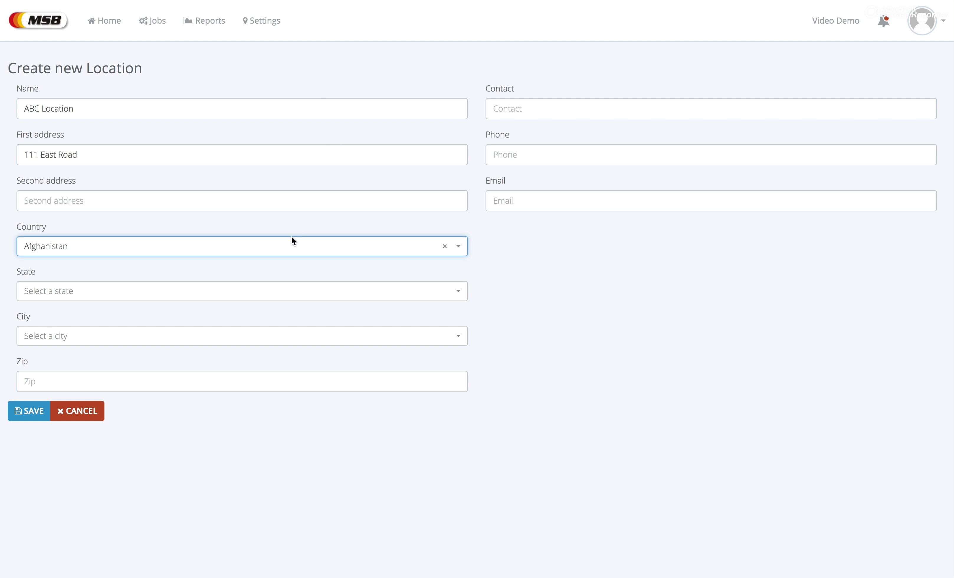
Step: Set country United States and state Iowa, then pick the city and enter the zip code
left_click(290, 245)
type("Unite")
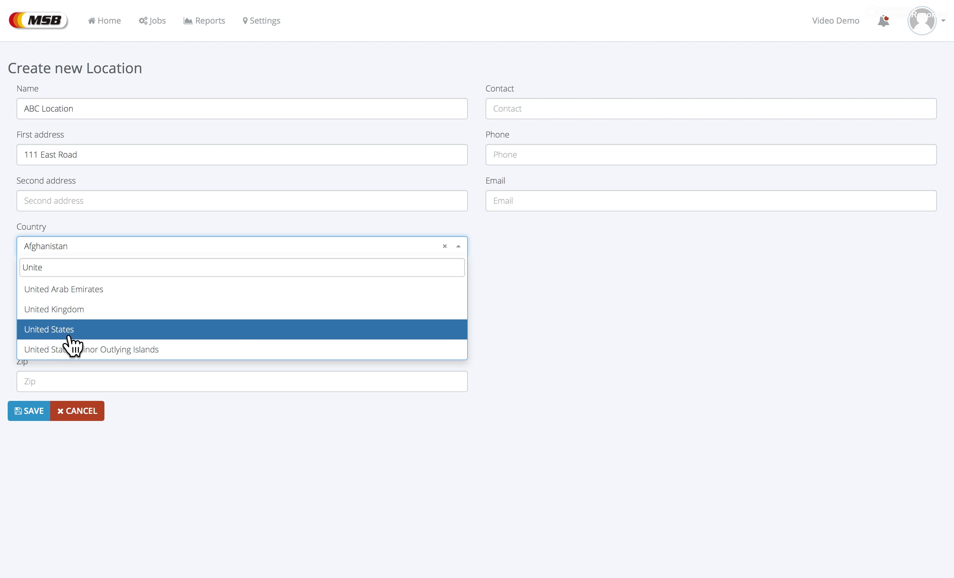
left_click(67, 332)
left_click(89, 295)
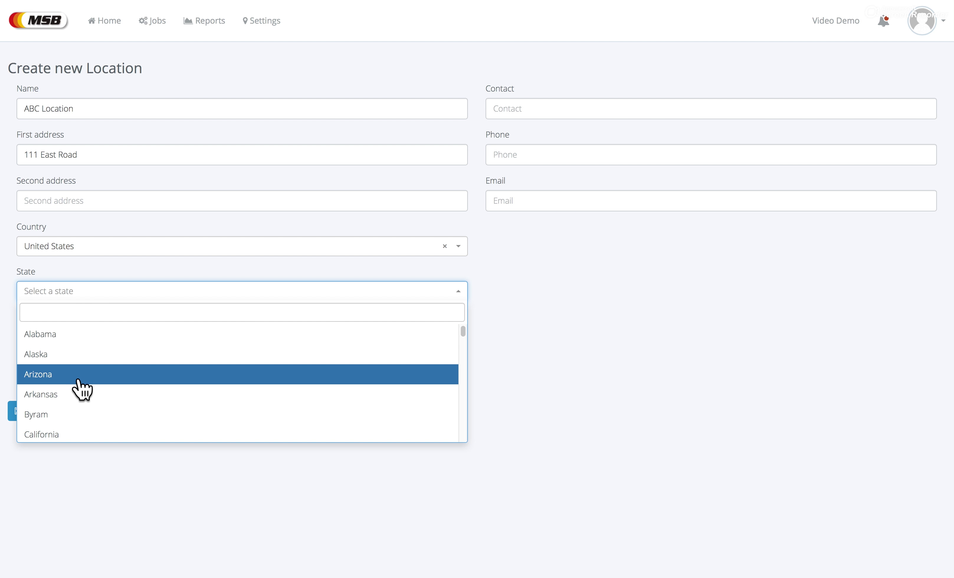
type("io")
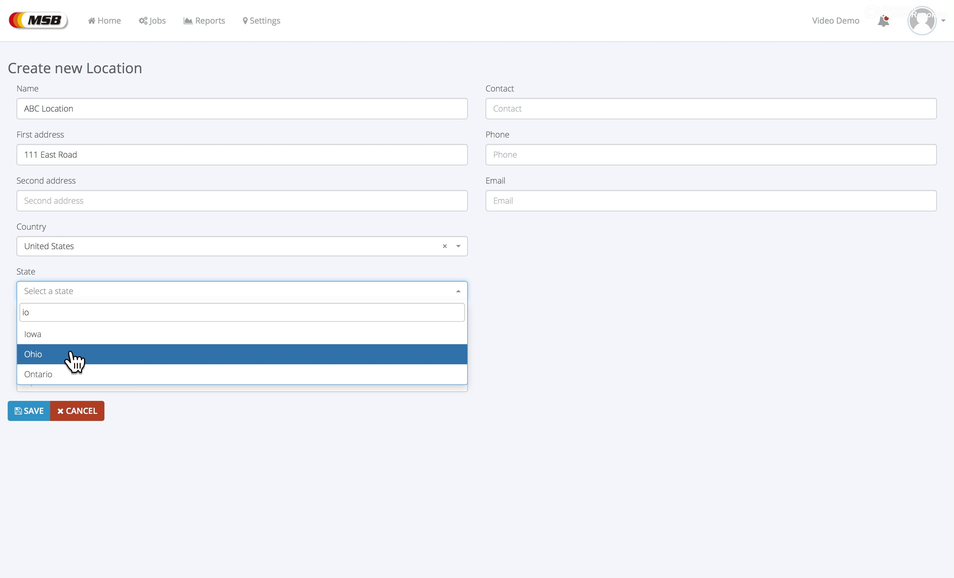
left_click(64, 334)
left_click(67, 338)
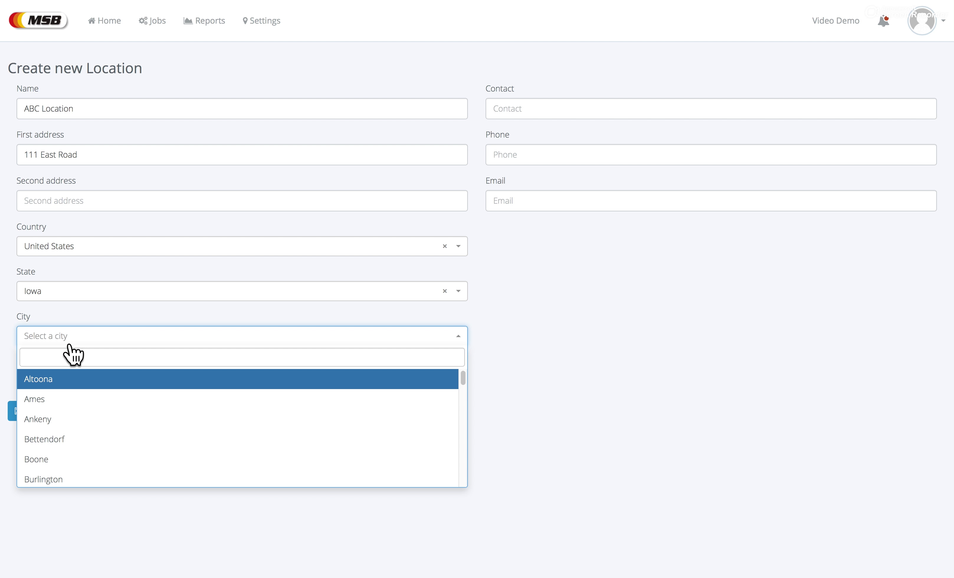
left_click(64, 380)
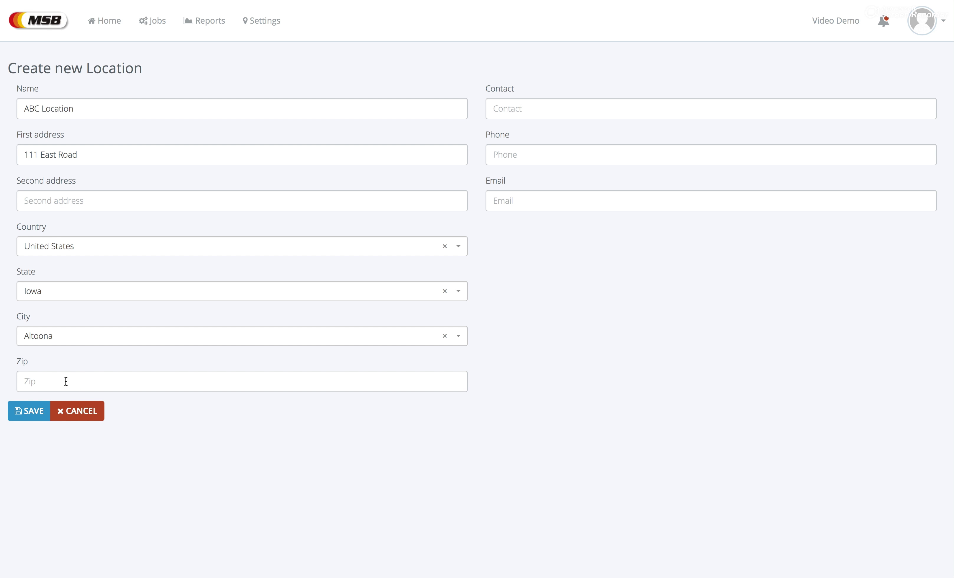
left_click(64, 380)
type("50009")
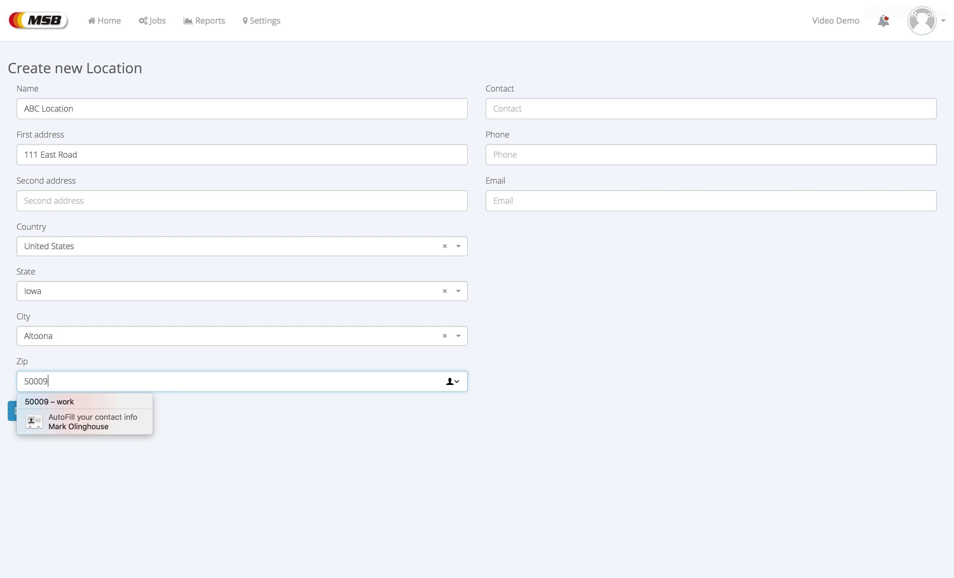
left_click(74, 473)
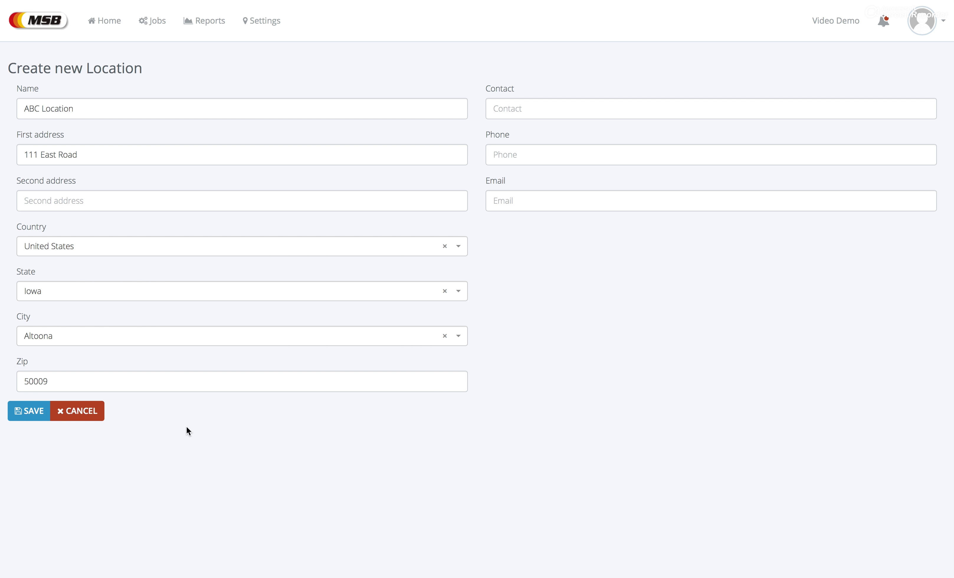
Step: Fill in the contact's name, work phone and work e-mail, then save the location
left_click(540, 113)
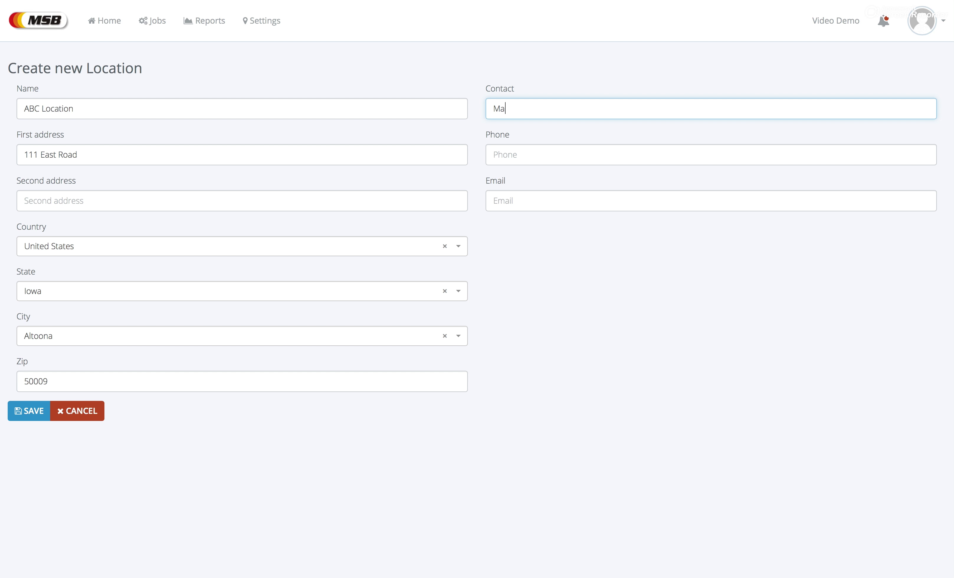
left_click(512, 154)
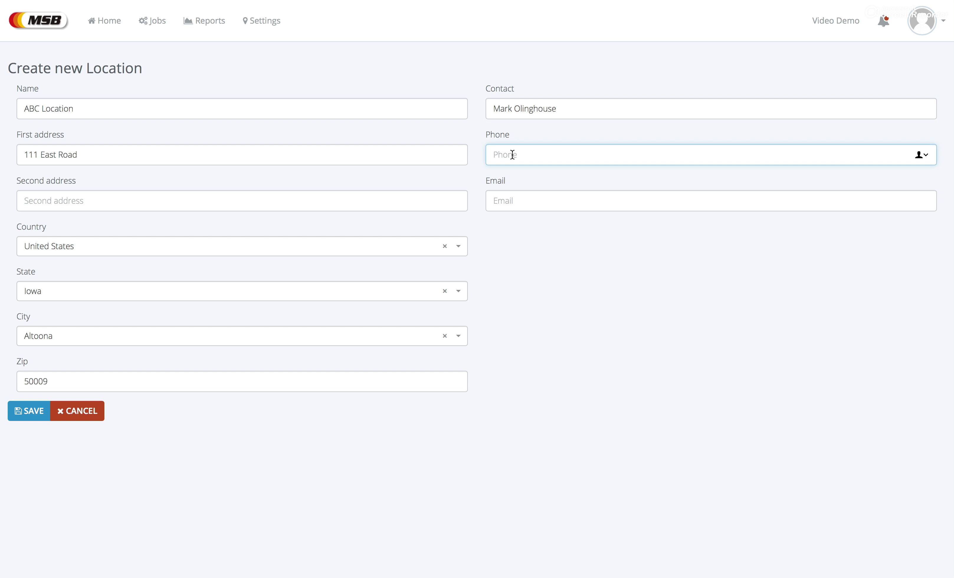
type("511")
key("BackSpace")
type("5")
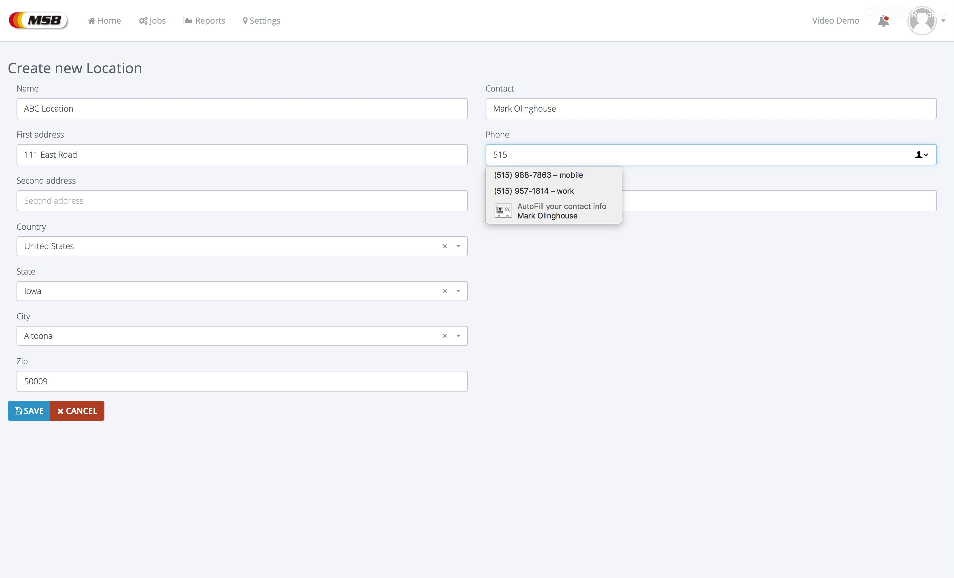
left_click(547, 190)
left_click(531, 200)
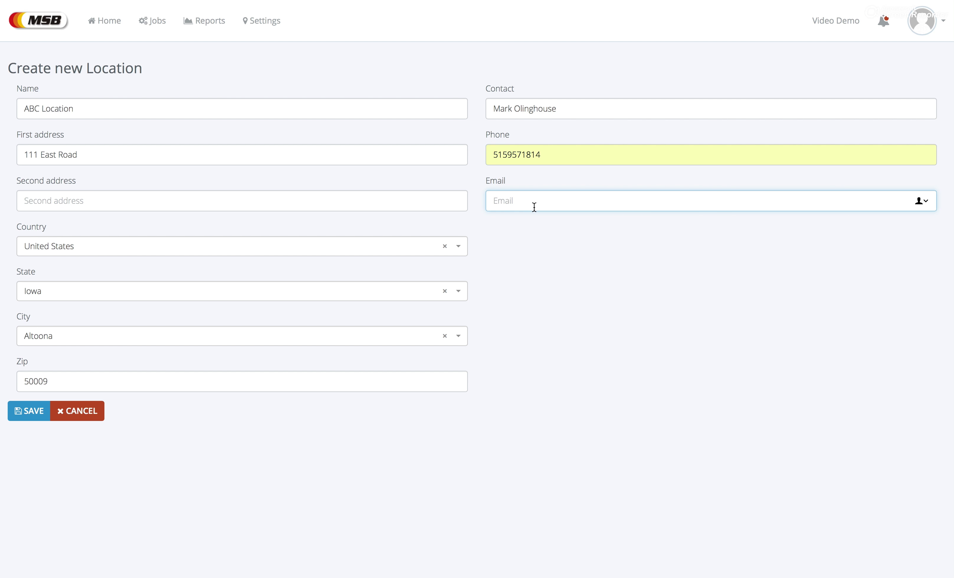
type("m")
left_click(549, 234)
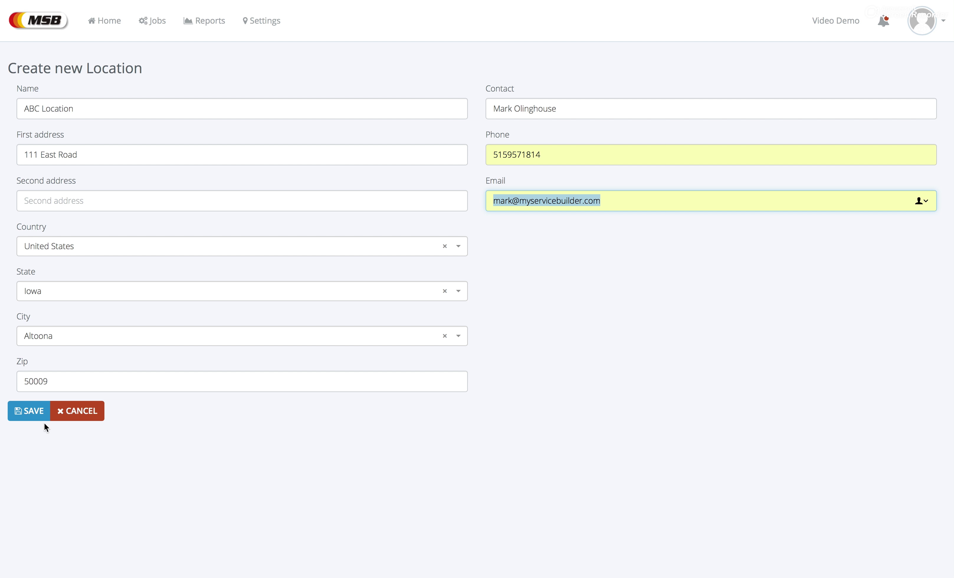
left_click(33, 413)
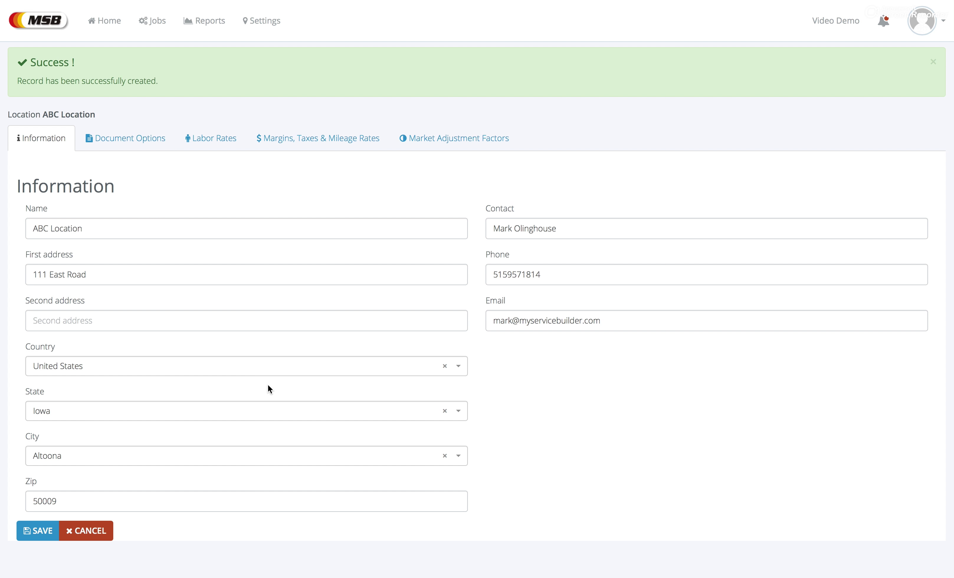
Step: Review document options, labor rates, margins and market adjustment factors, then save the location
left_click(130, 142)
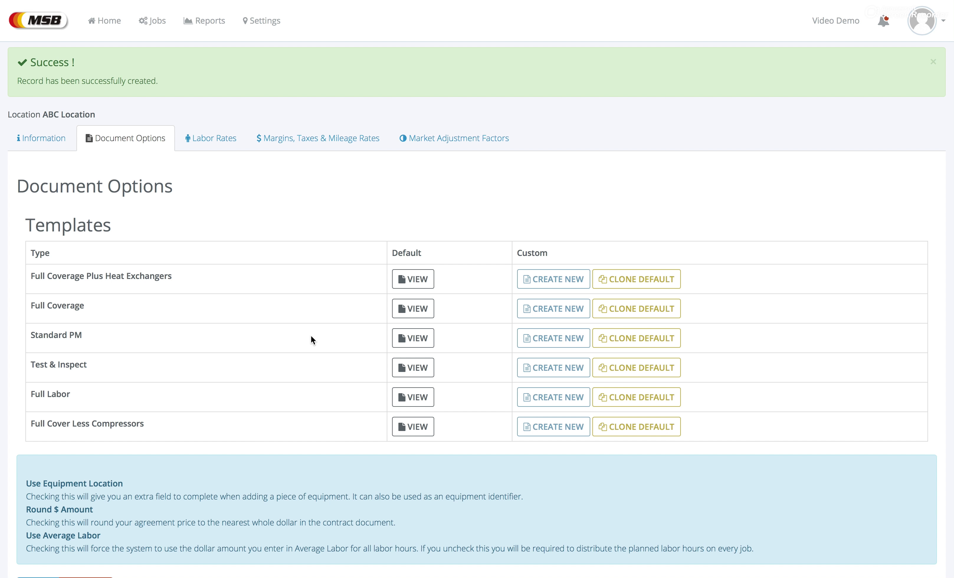
left_click(219, 136)
left_click(129, 228)
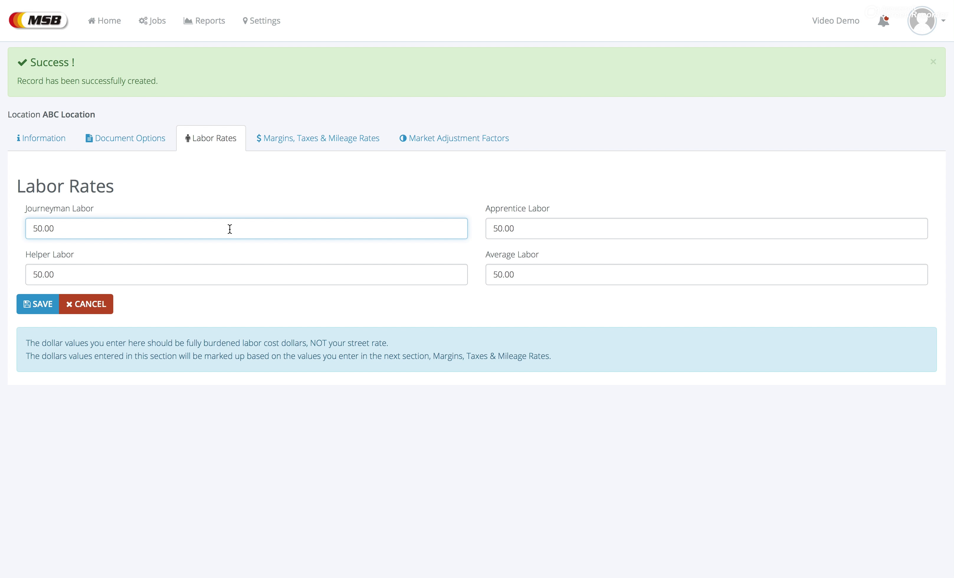
left_click(321, 145)
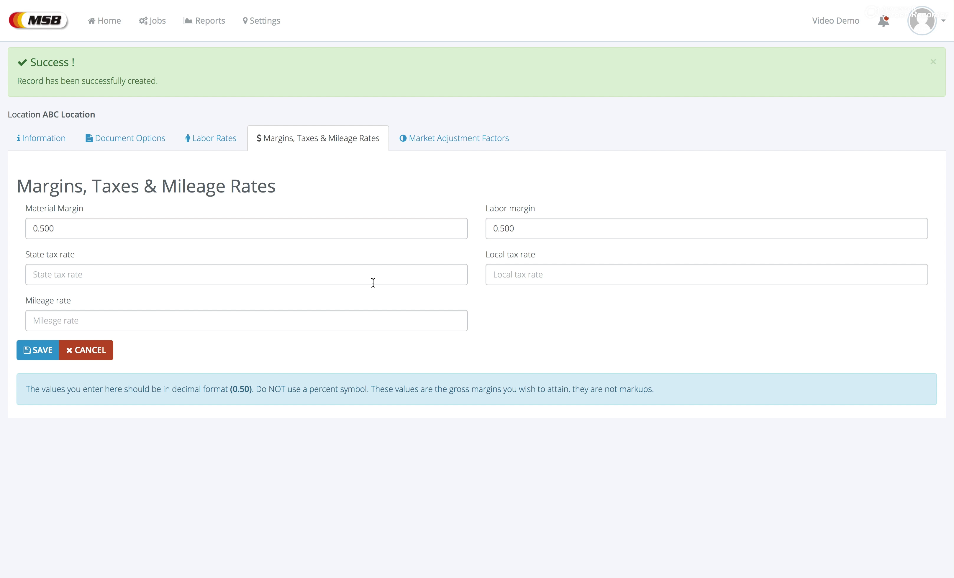
left_click(444, 139)
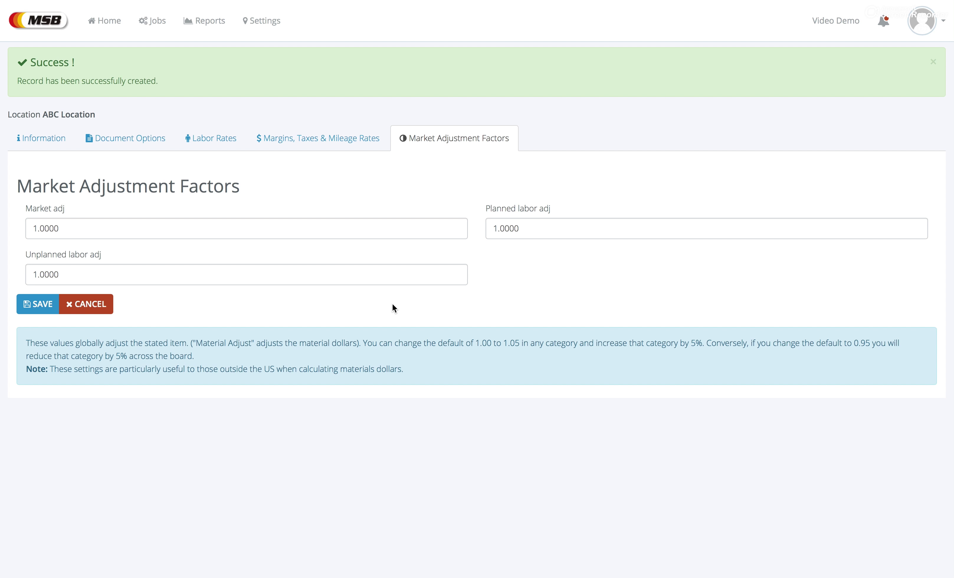
left_click(37, 305)
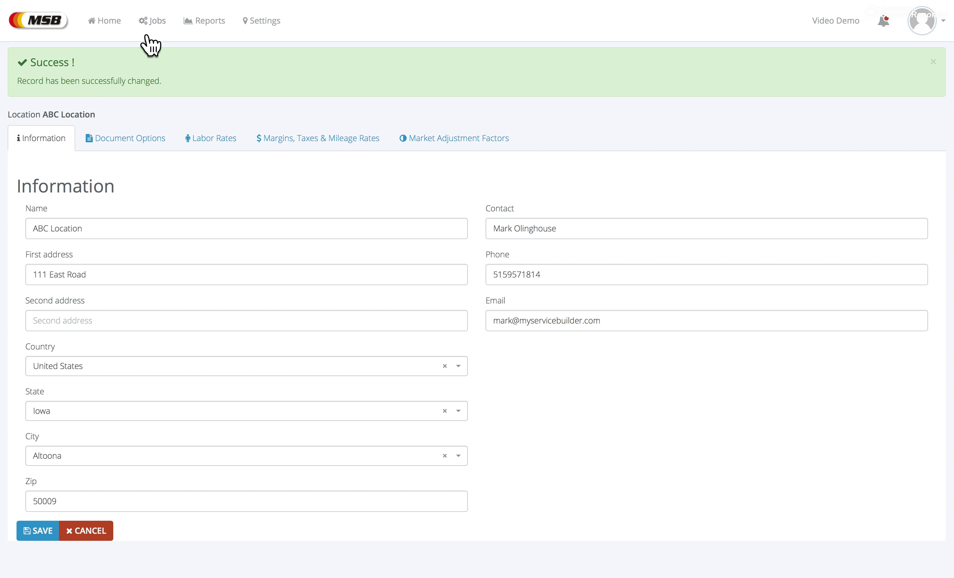
Step: Start a new job from the Jobs area with business name 'Big Building'
left_click(94, 21)
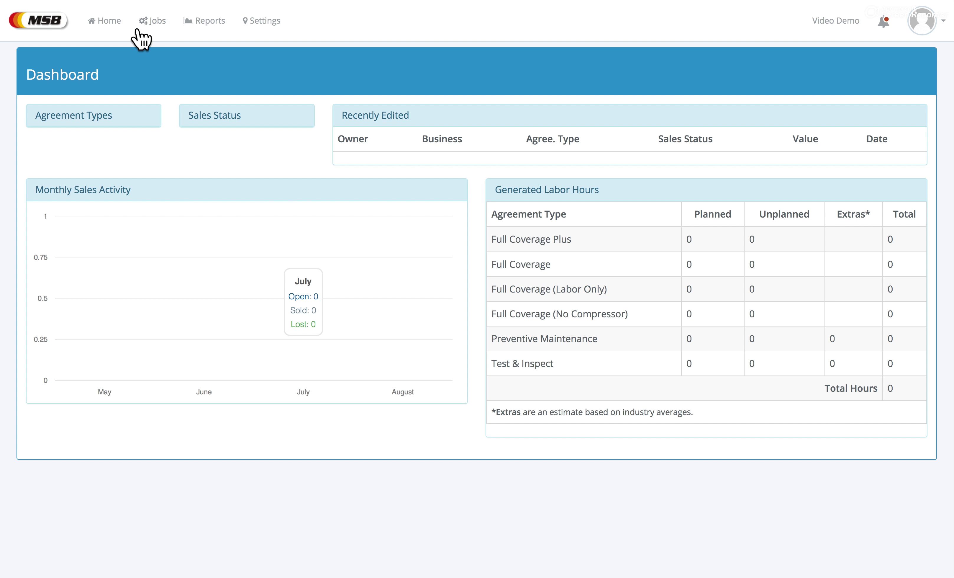
left_click(155, 20)
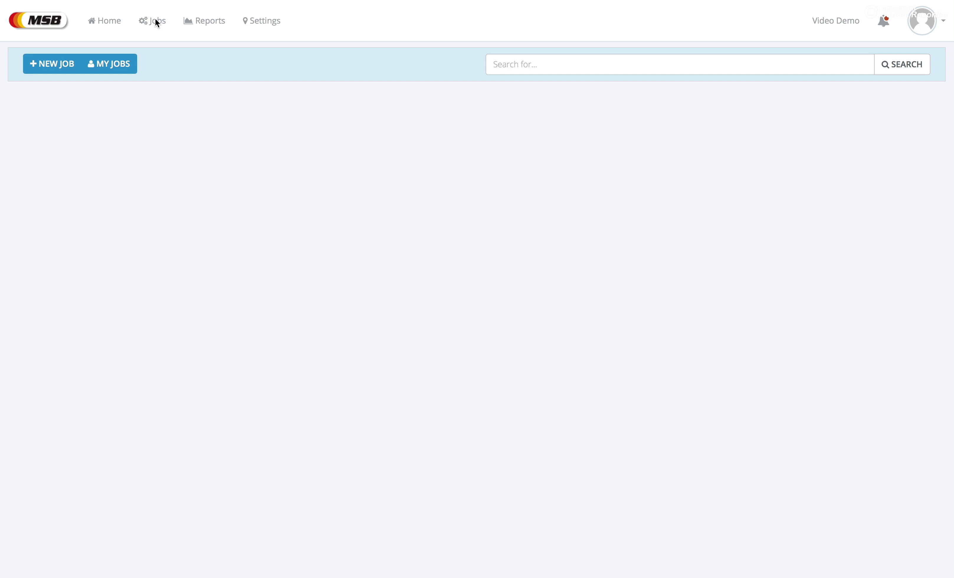
left_click(43, 66)
left_click(306, 116)
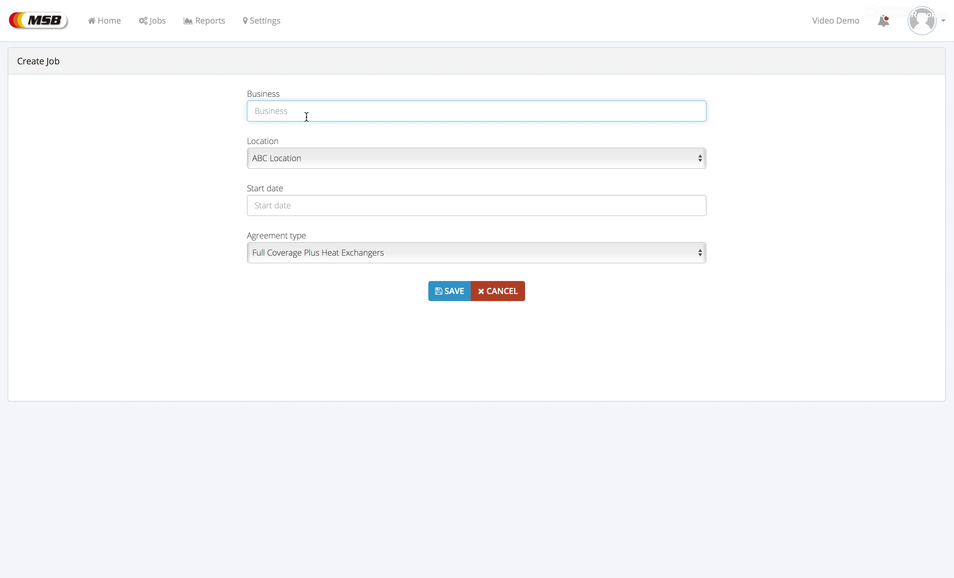
type("Big Building")
Step: Keep ABC Location, set start date 2018-09-01, choose Full Coverage, and save the job
left_click(312, 158)
left_click(312, 157)
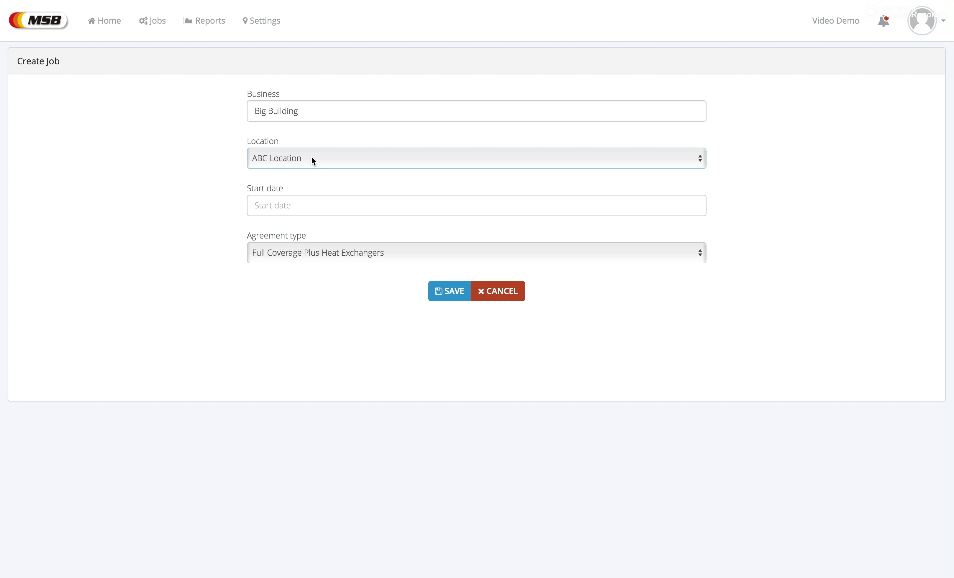
left_click(304, 197)
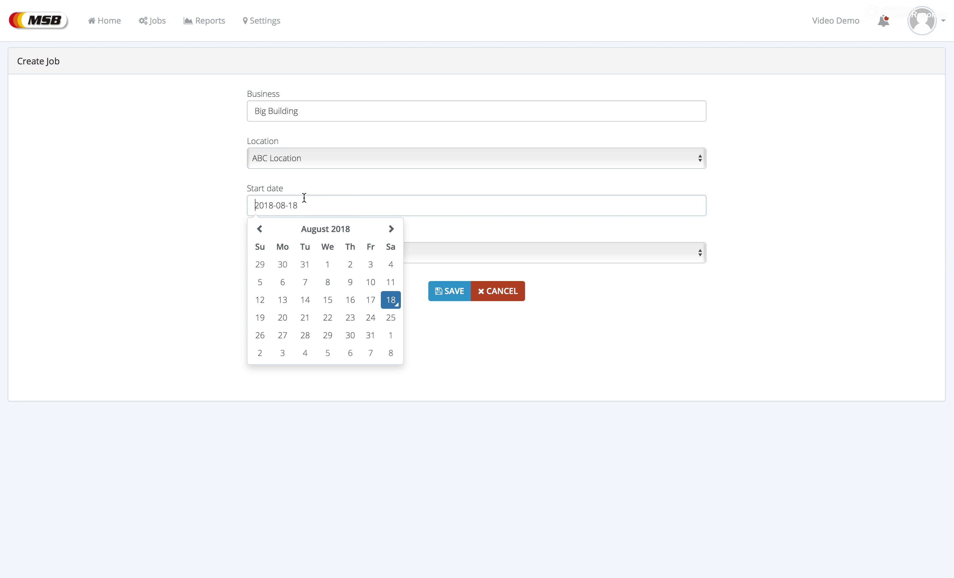
left_click(391, 335)
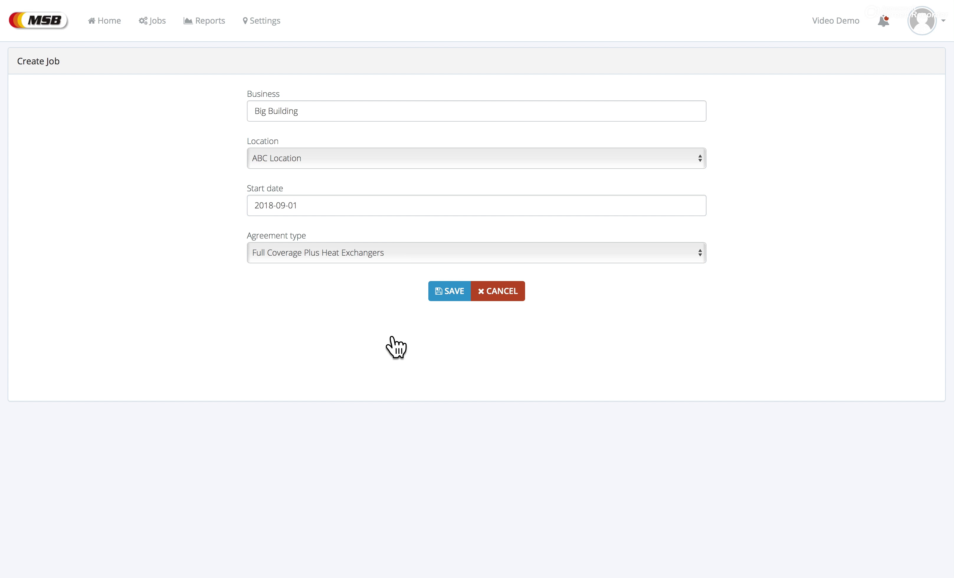
left_click(345, 259)
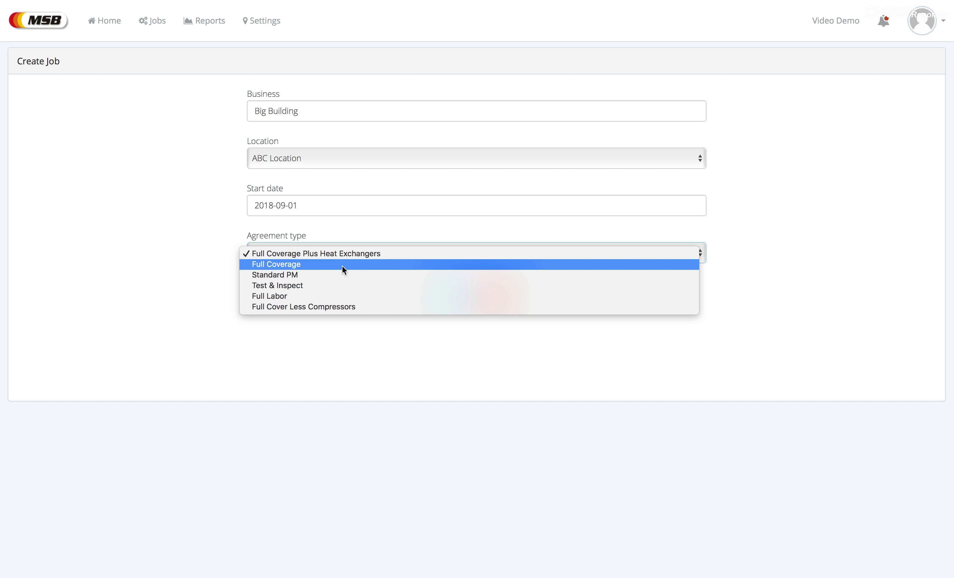
left_click(342, 265)
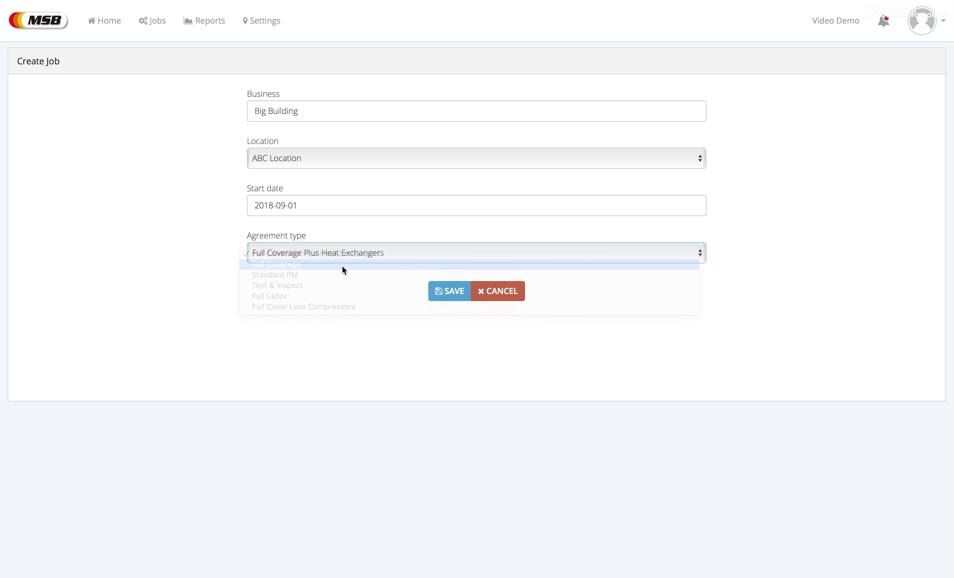
left_click(454, 291)
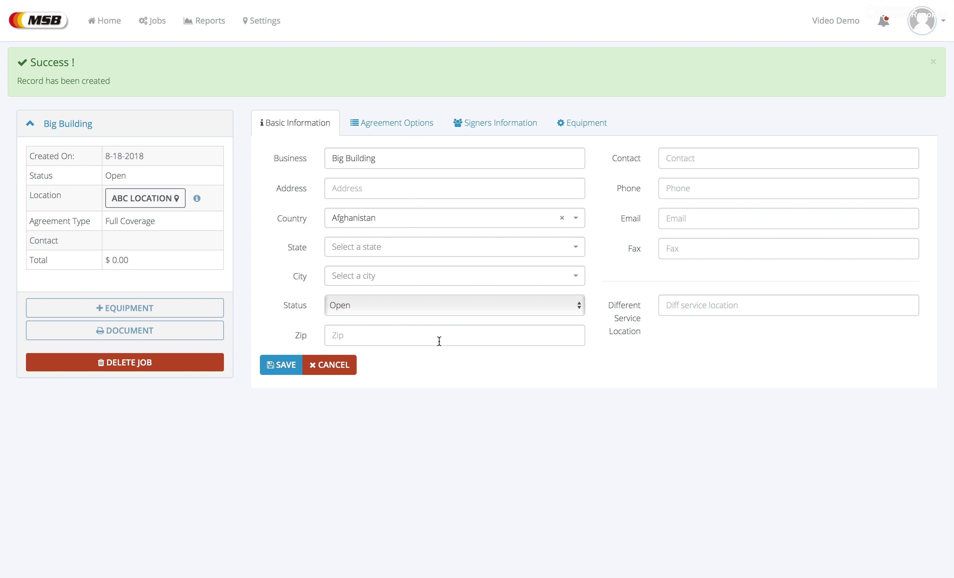
Step: Browse the job's agreement options, basic and signers information, then begin adding equipment
left_click(390, 125)
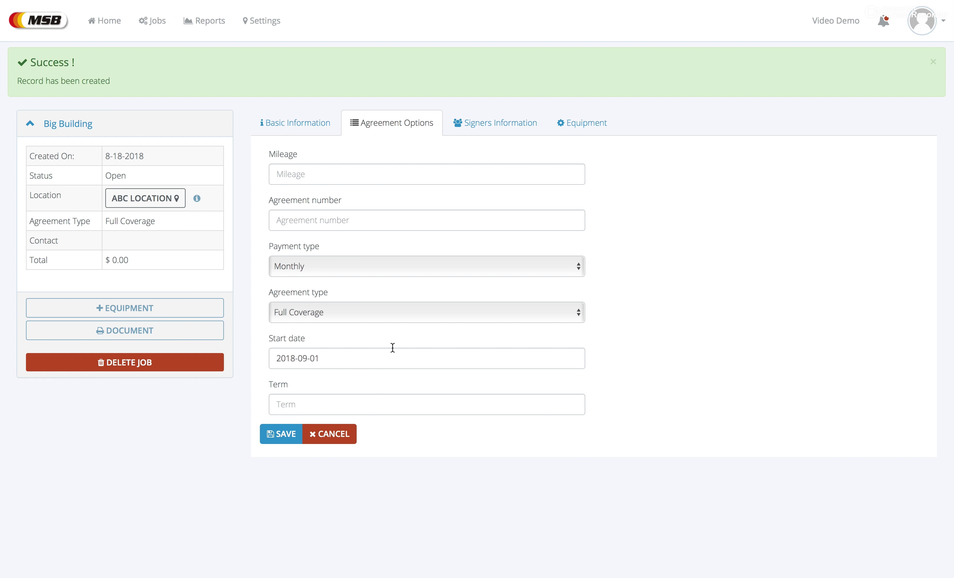
left_click(310, 123)
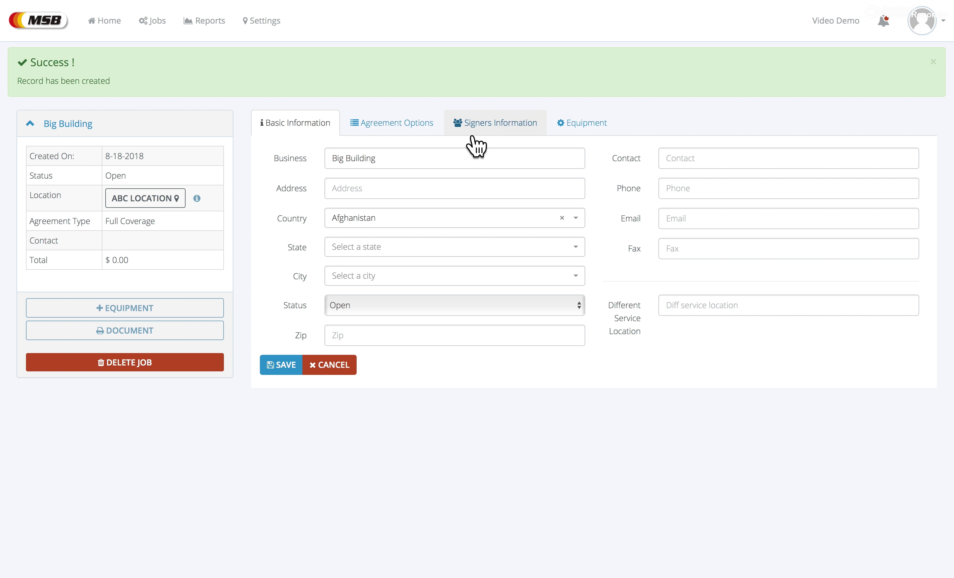
left_click(503, 133)
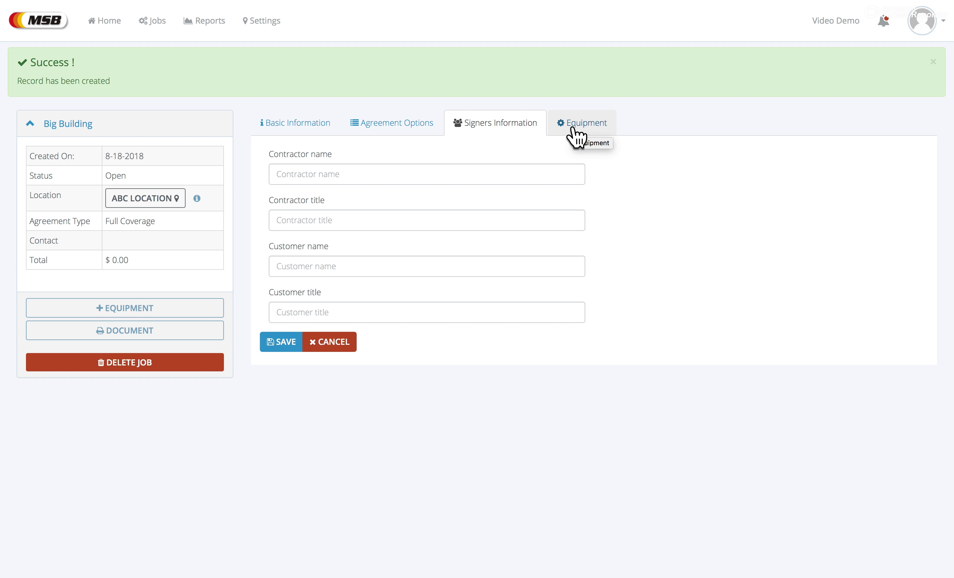
left_click(572, 128)
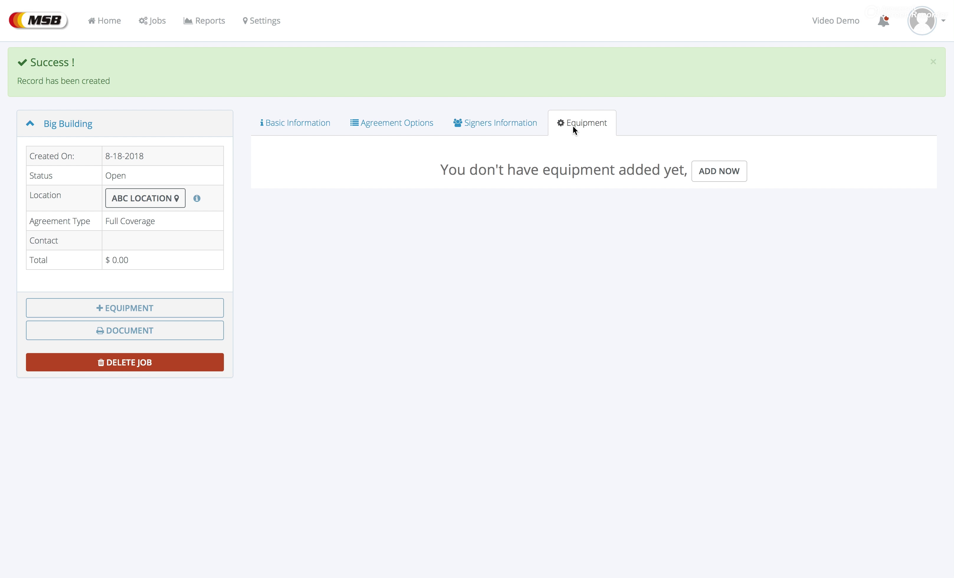
left_click(705, 172)
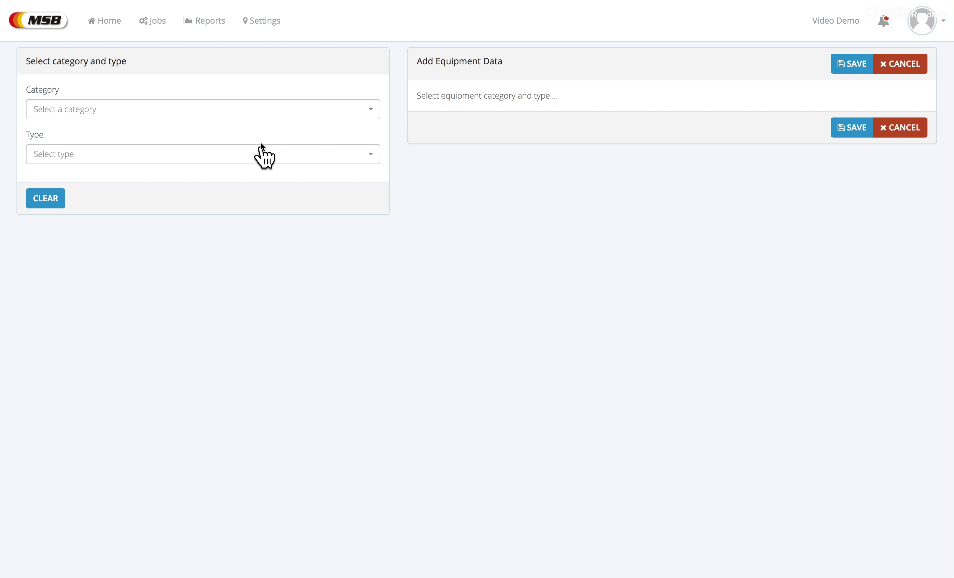
Step: Save a Packaged & Split Systems Rooftop unit with default values, then return to the dashboard
left_click(251, 114)
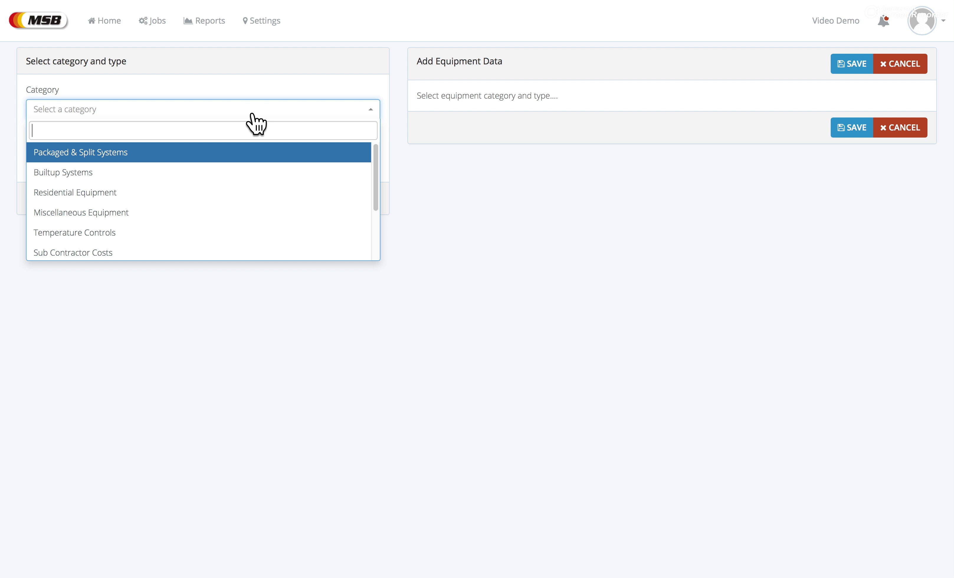
left_click(119, 152)
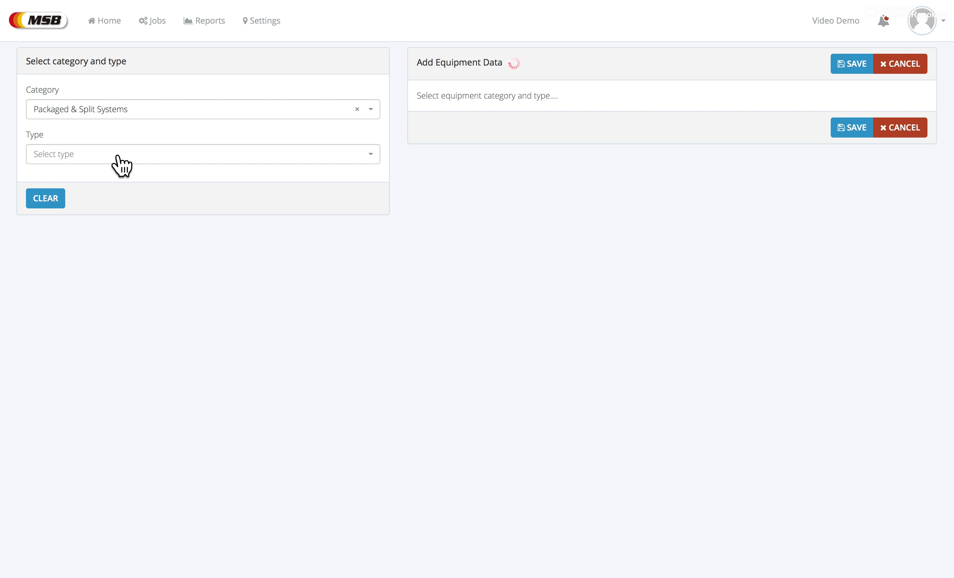
left_click(118, 154)
left_click(83, 199)
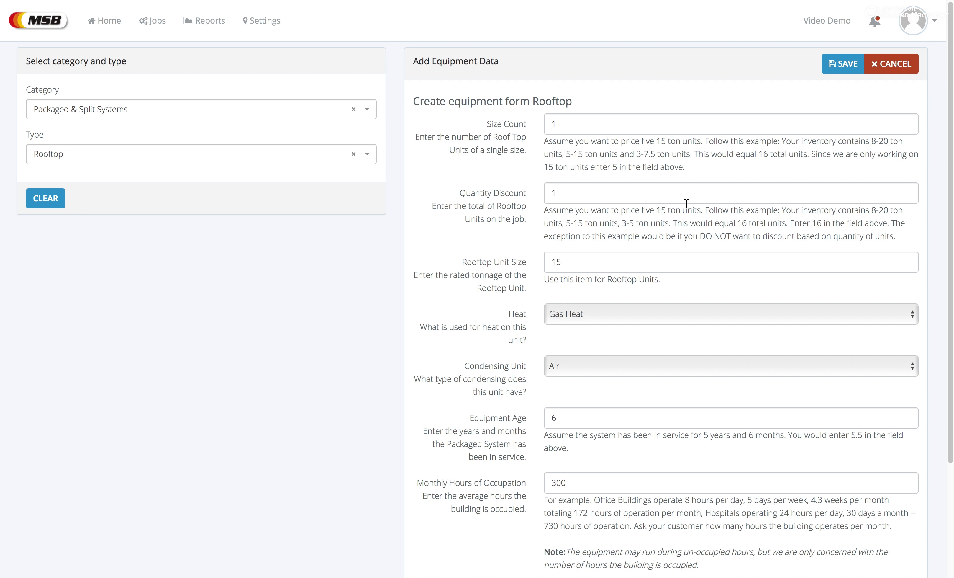
left_click(848, 63)
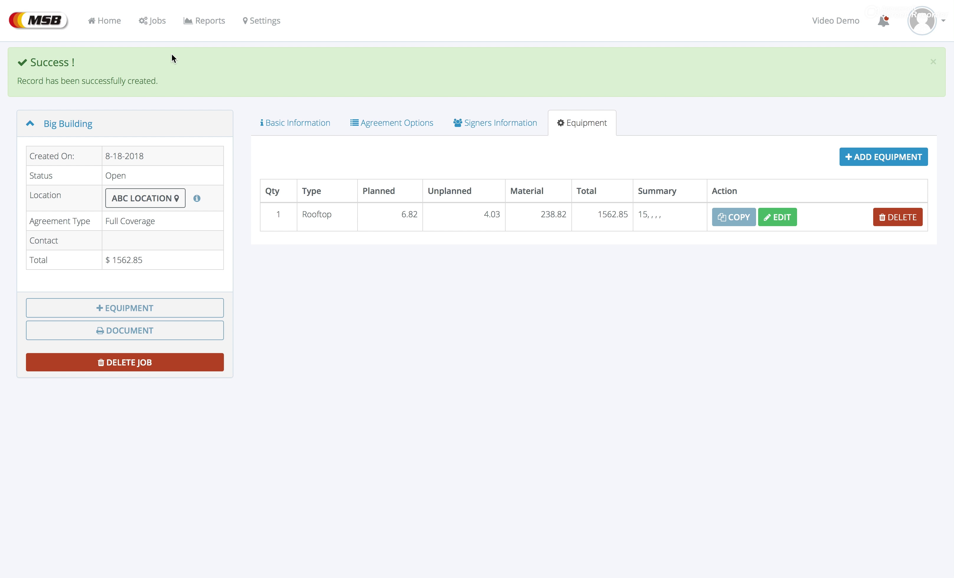
left_click(104, 21)
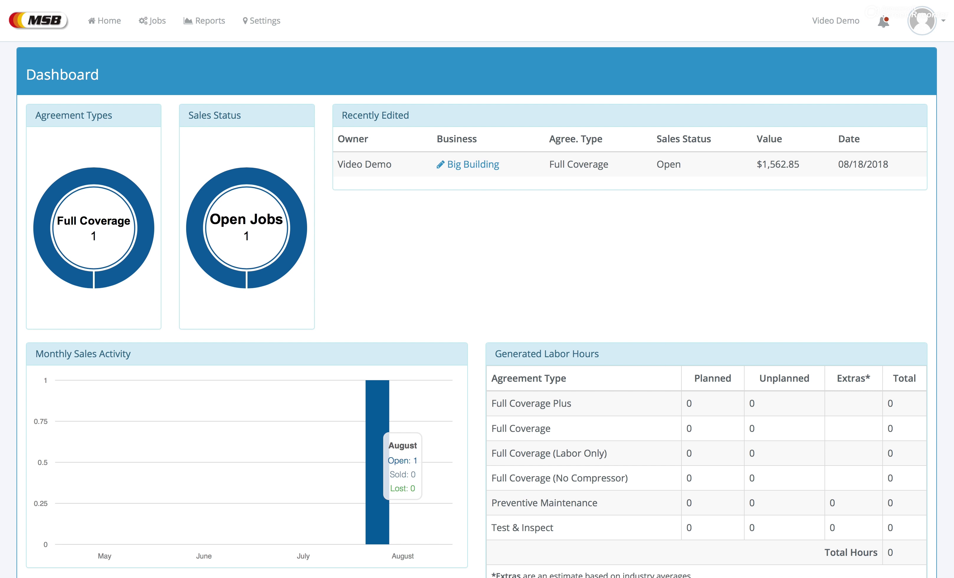
Step: Change the Big Building job's status to Sold, save it, and return to the dashboard
left_click(471, 165)
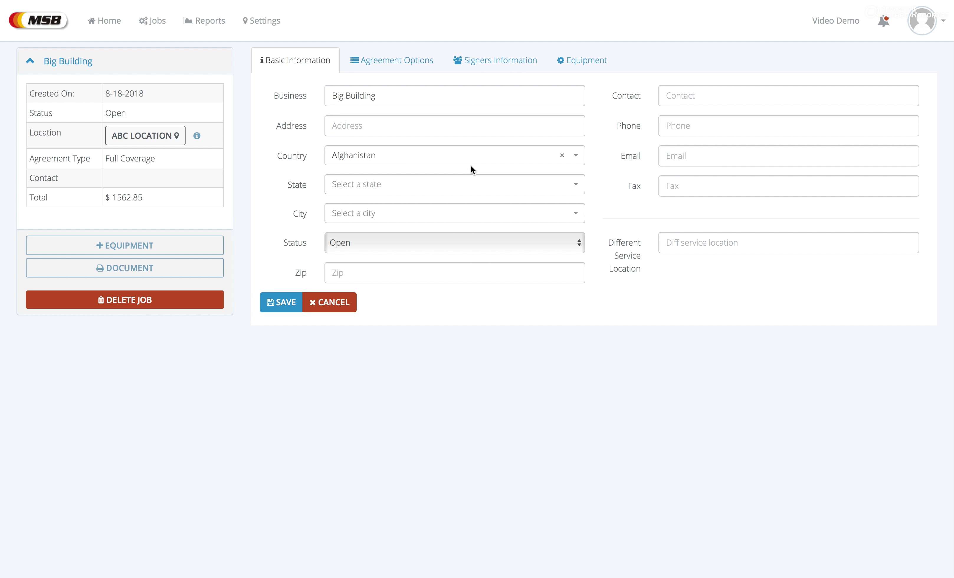
left_click(473, 237)
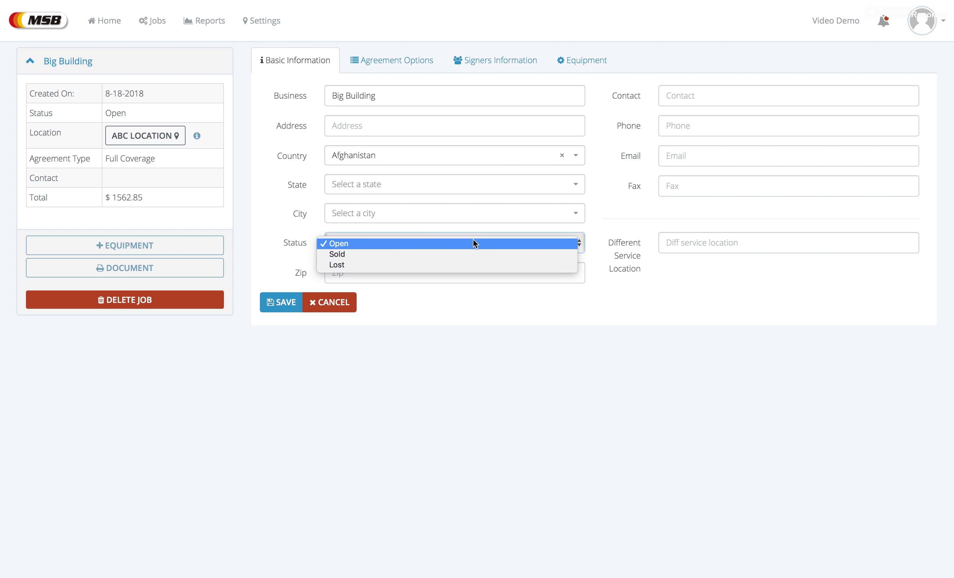
left_click(436, 253)
left_click(271, 308)
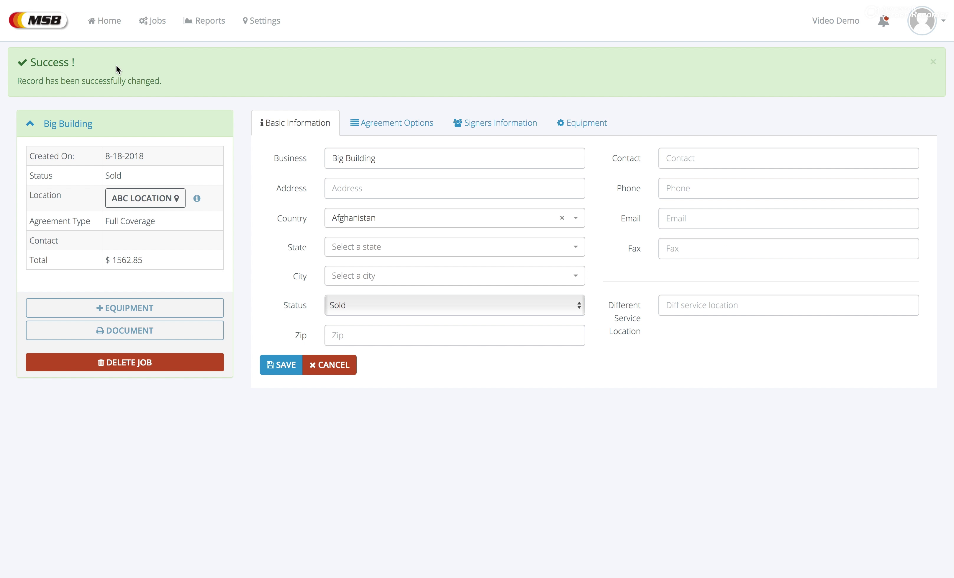
left_click(105, 21)
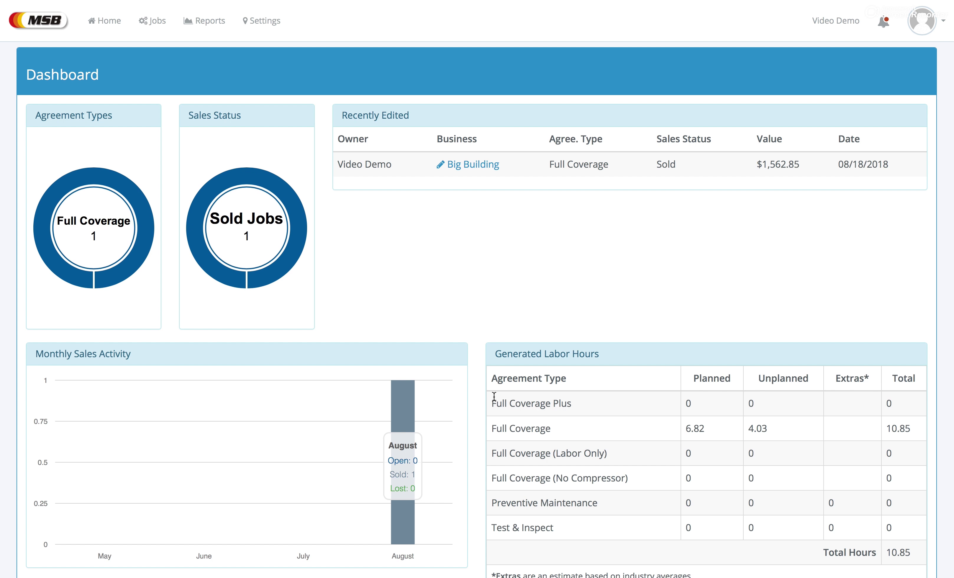